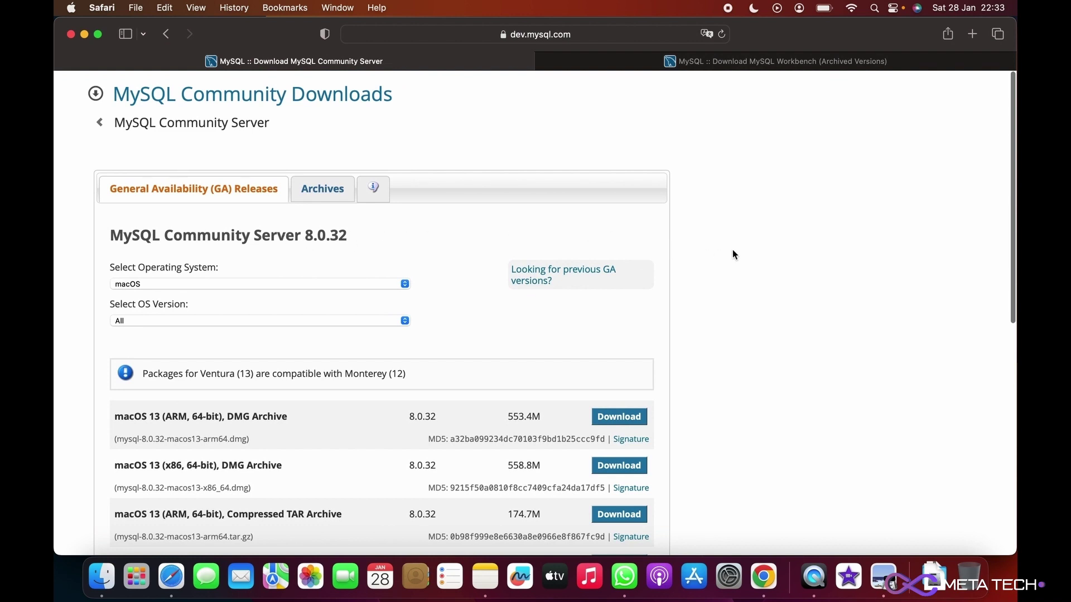
- Scroll the MySQL Community Server 8.0.32 page down to the macOS 13 packages list
scroll(733, 250, down, 5)
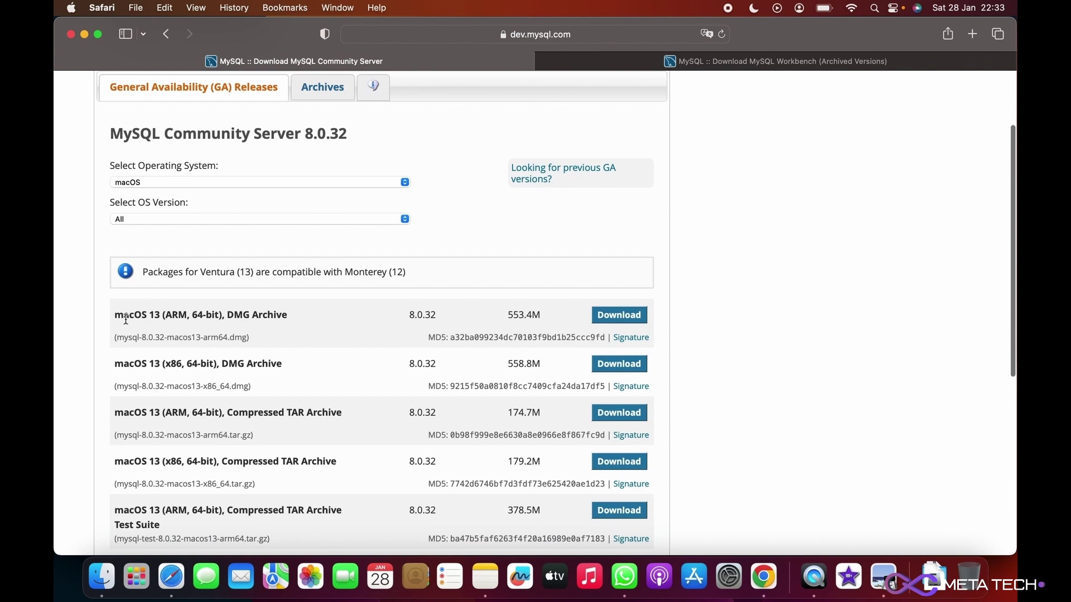
- Confirm macOS as the operating system and choose Download for the macOS 13 DMG Archive
scroll(178, 313, up, 2)
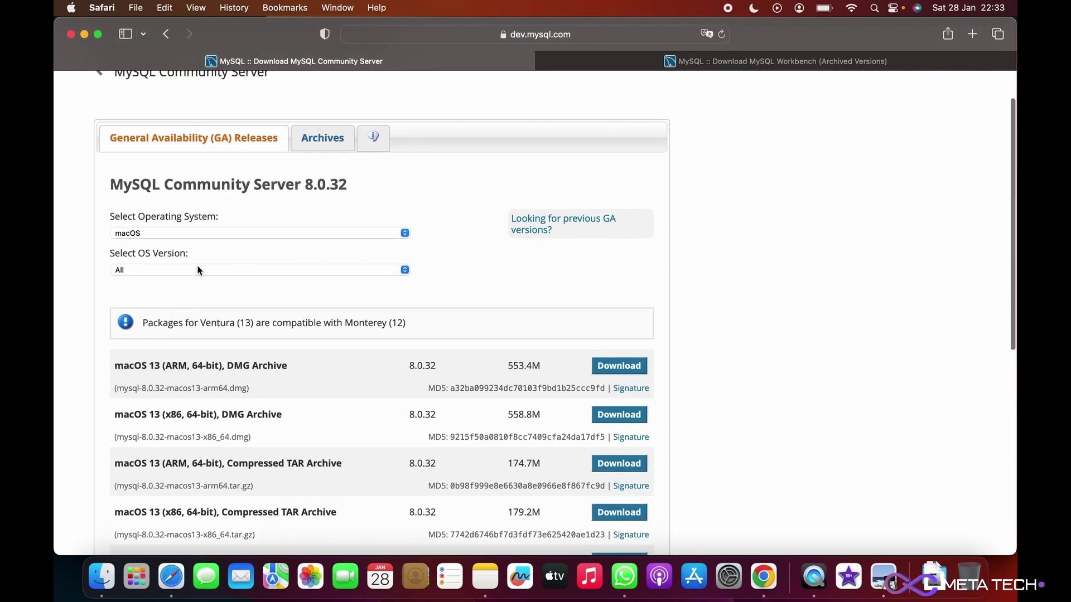
click(200, 232)
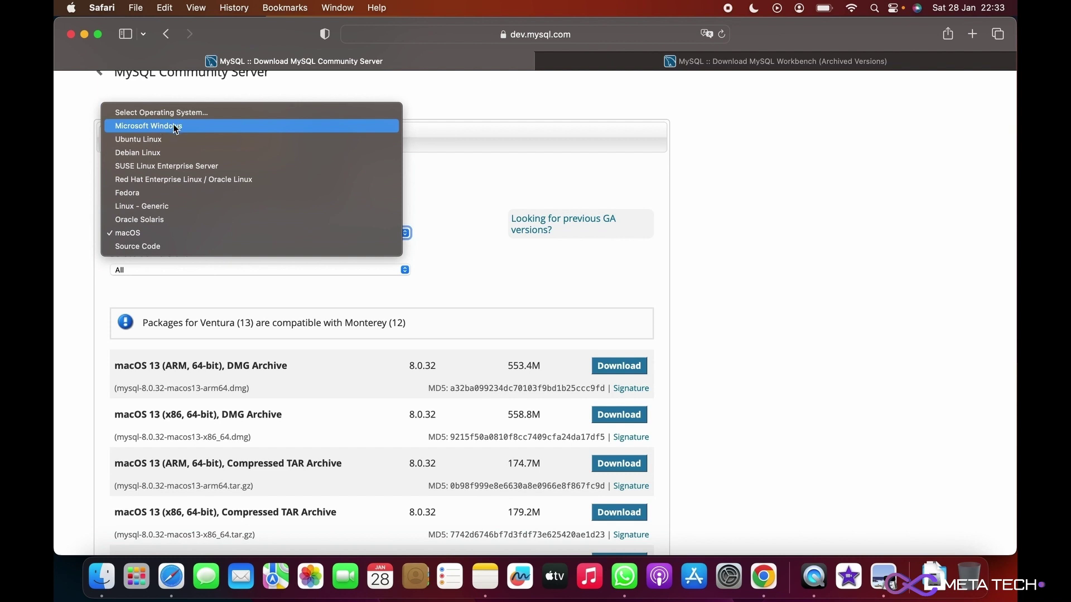
click(149, 233)
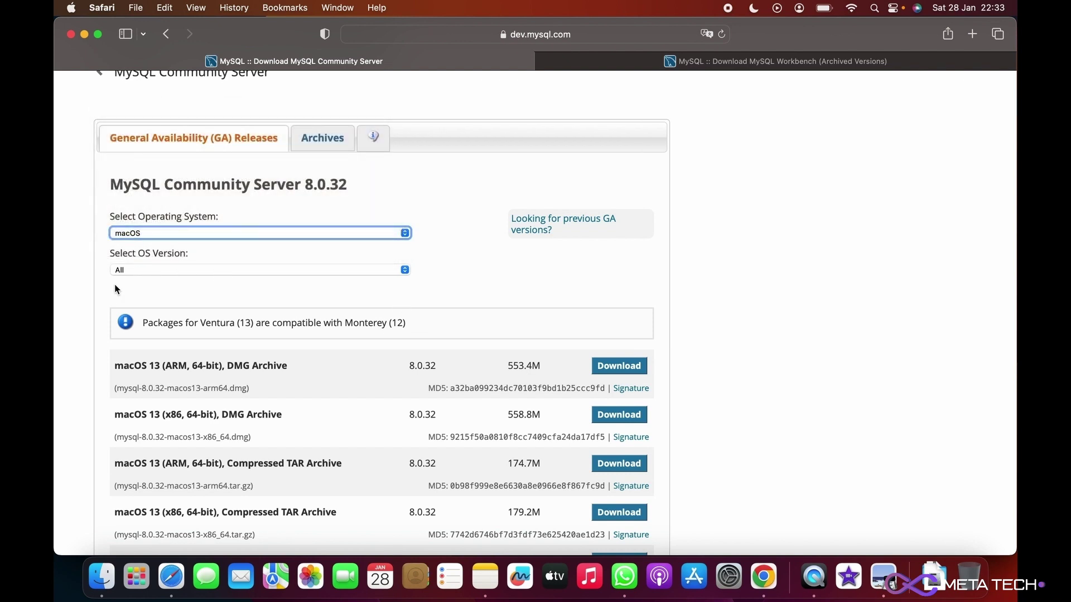
click(617, 368)
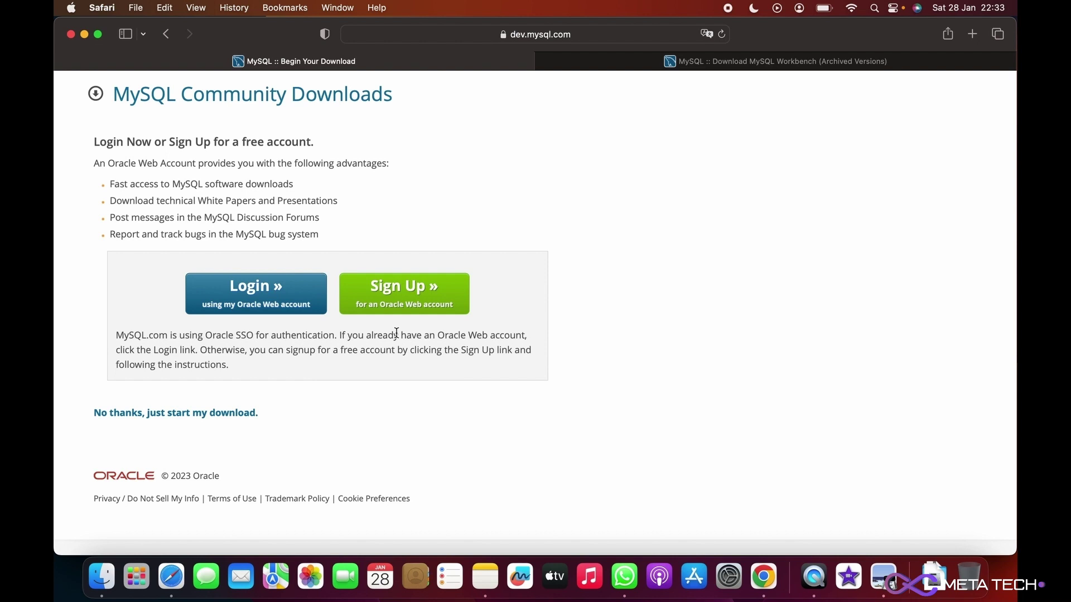
- Start the download without an Oracle account, allow downloads from dev.mysql.com, and bring Finder forward
click(155, 417)
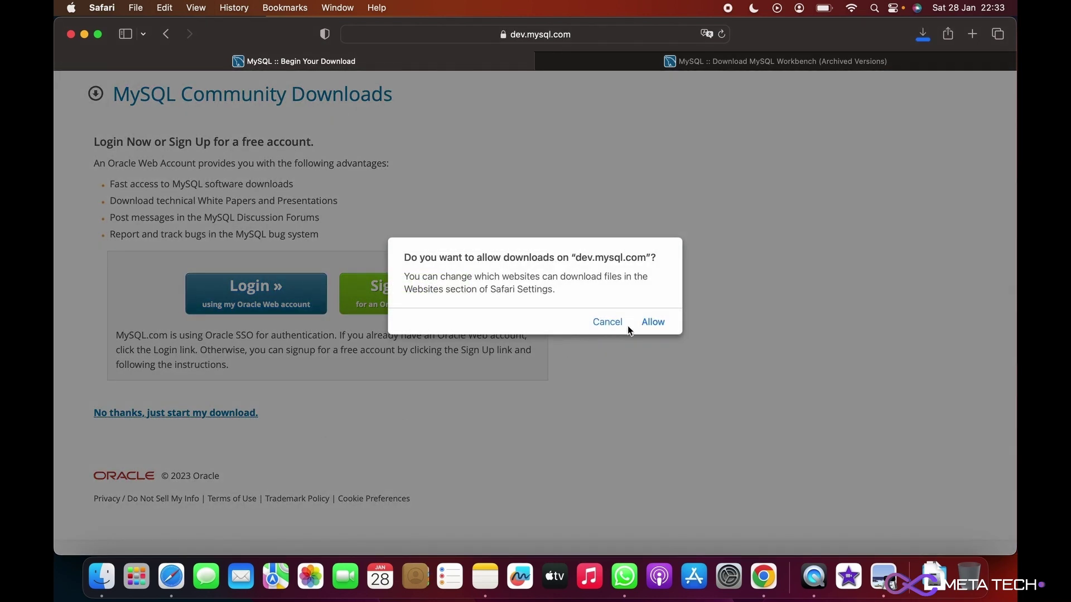
click(652, 323)
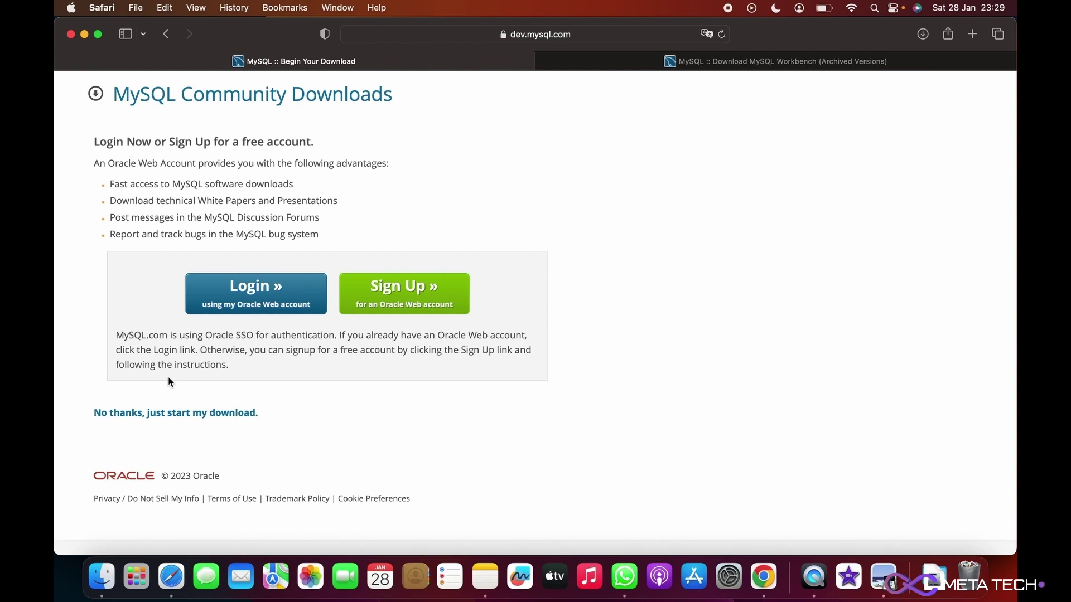
click(109, 581)
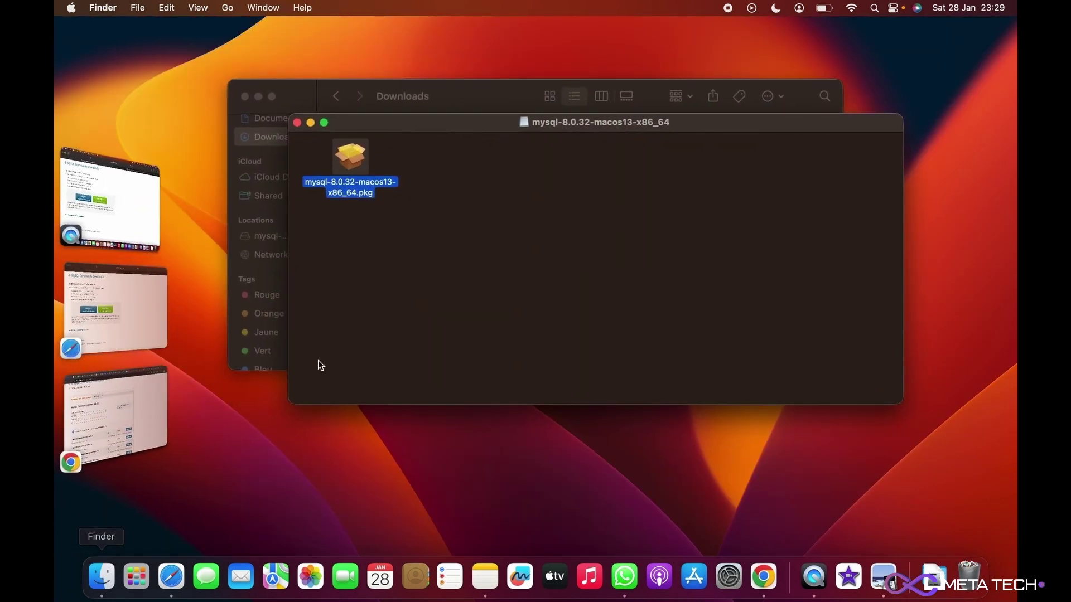
- Open the downloaded mysql-8.0.32-macos13-x86_64 disk image from the Downloads folder
click(297, 122)
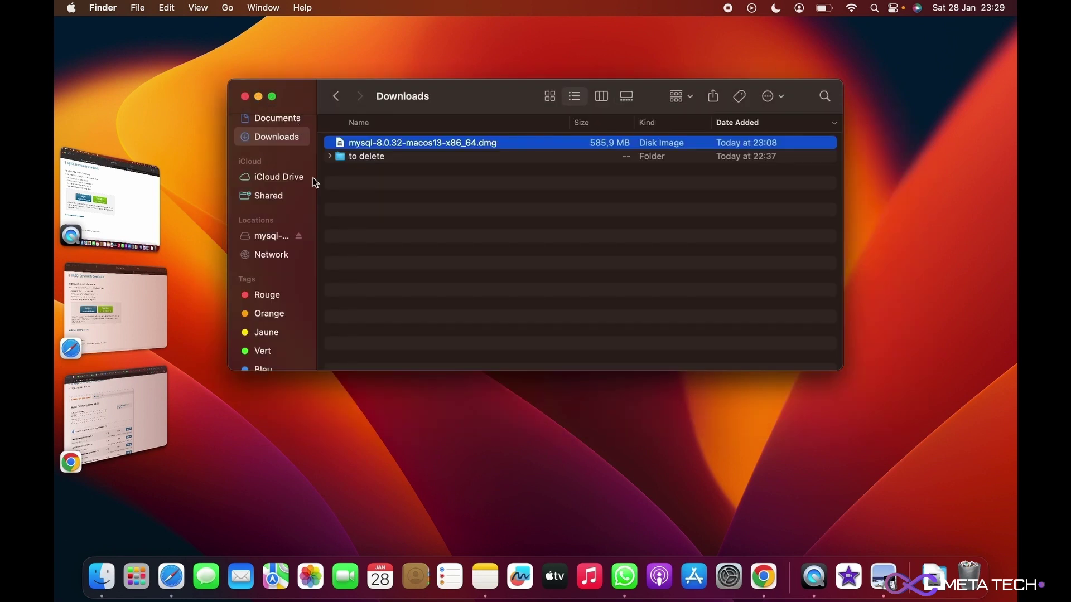
click(408, 234)
click(395, 146)
right_click(395, 147)
click(407, 152)
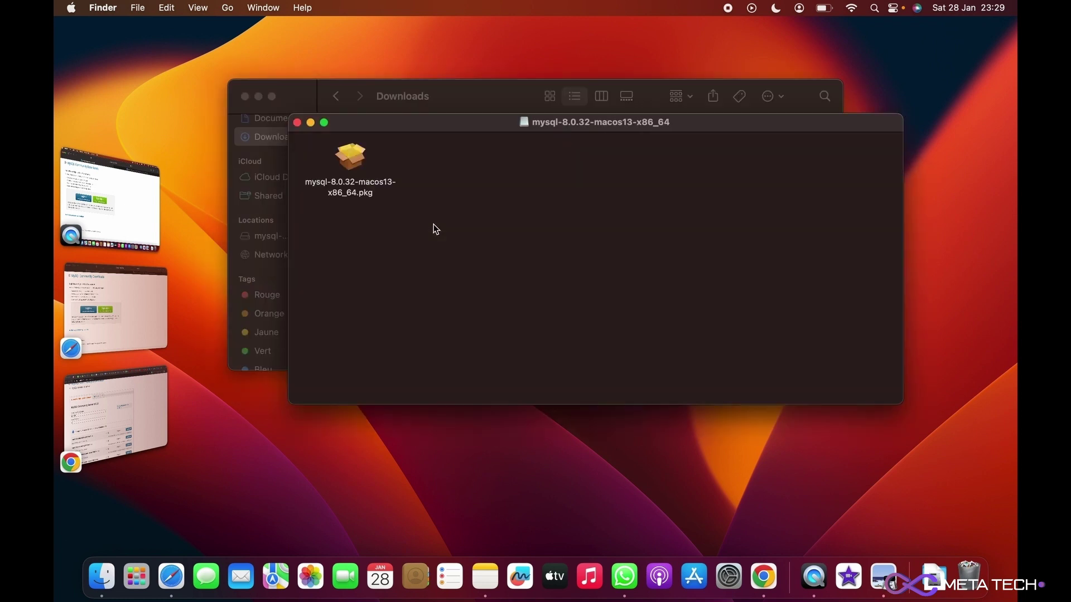
- Launch the mysql-8.0.32-macos13-x86_64.pkg installer package with the Open action
click(338, 154)
right_click(346, 152)
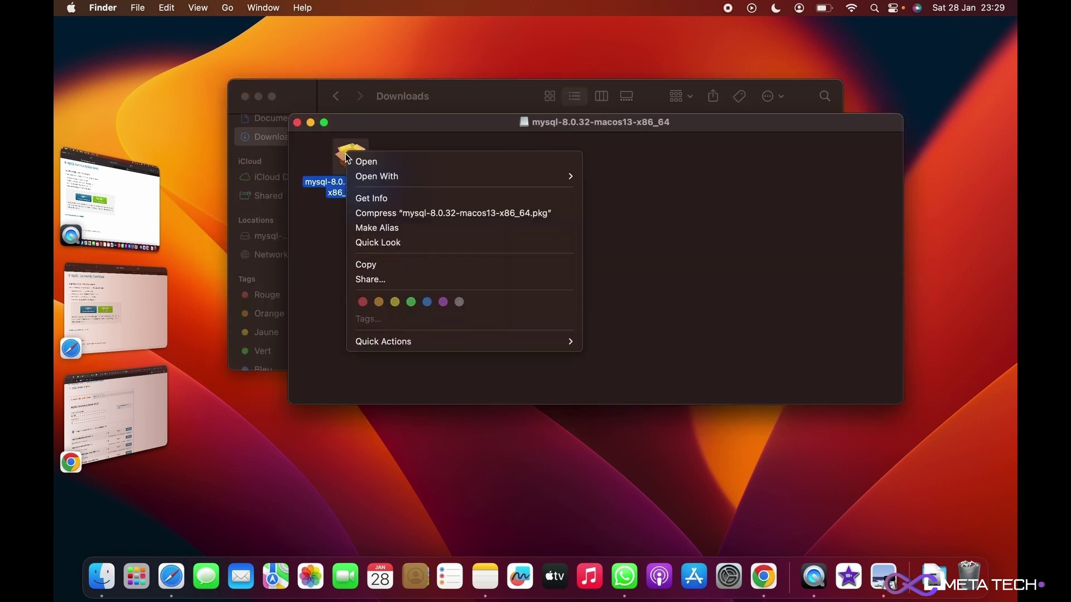
click(382, 163)
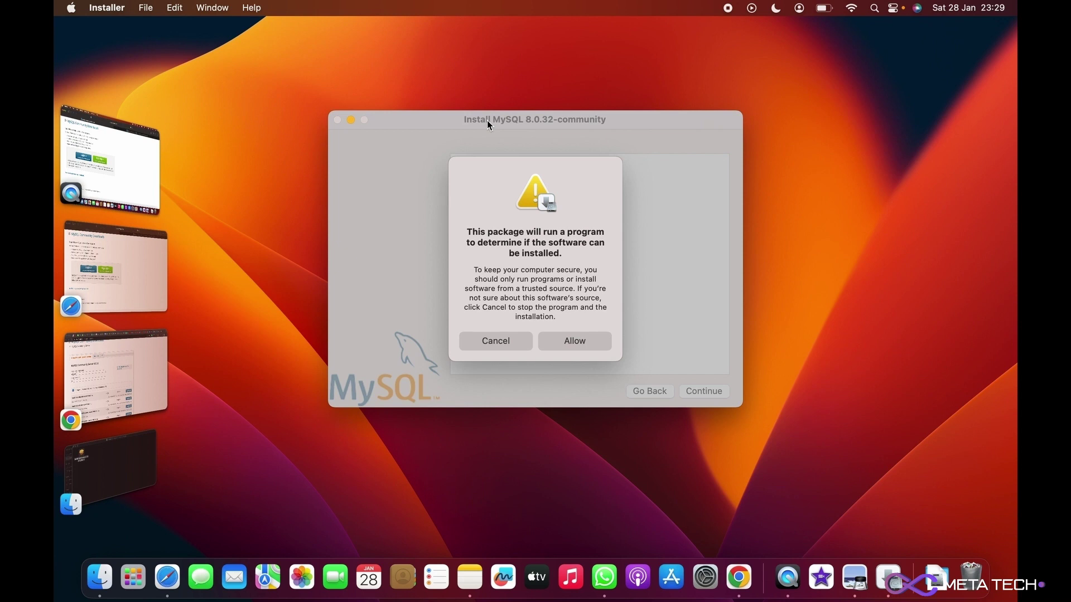
- Allow the installability check, continue past the introduction and licence text, and agree to the GPL licence
click(570, 340)
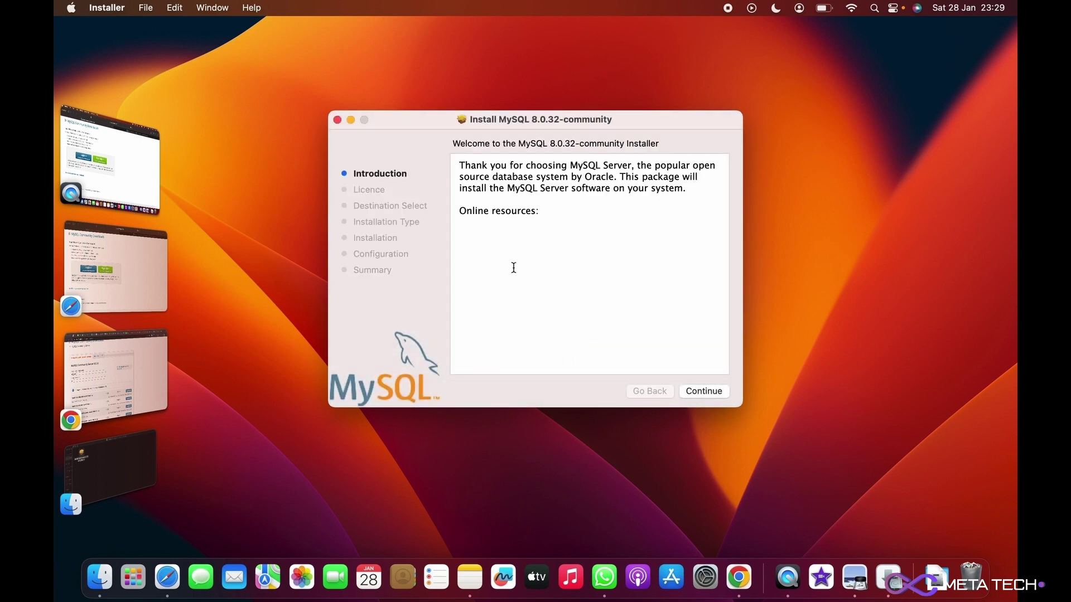
click(697, 392)
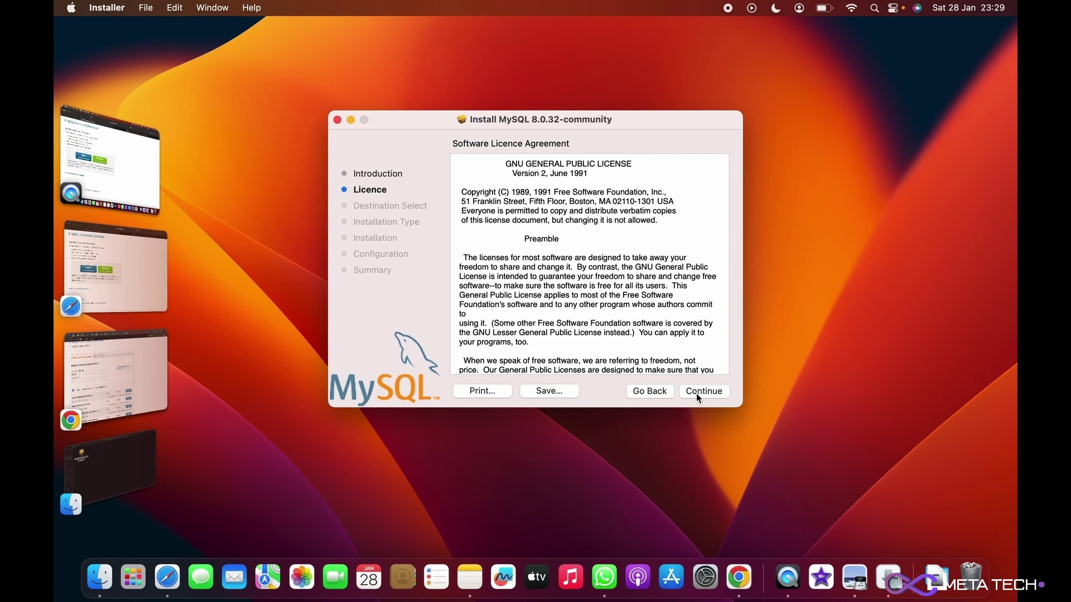
scroll(593, 275, down, 5)
scroll(593, 275, up, 5)
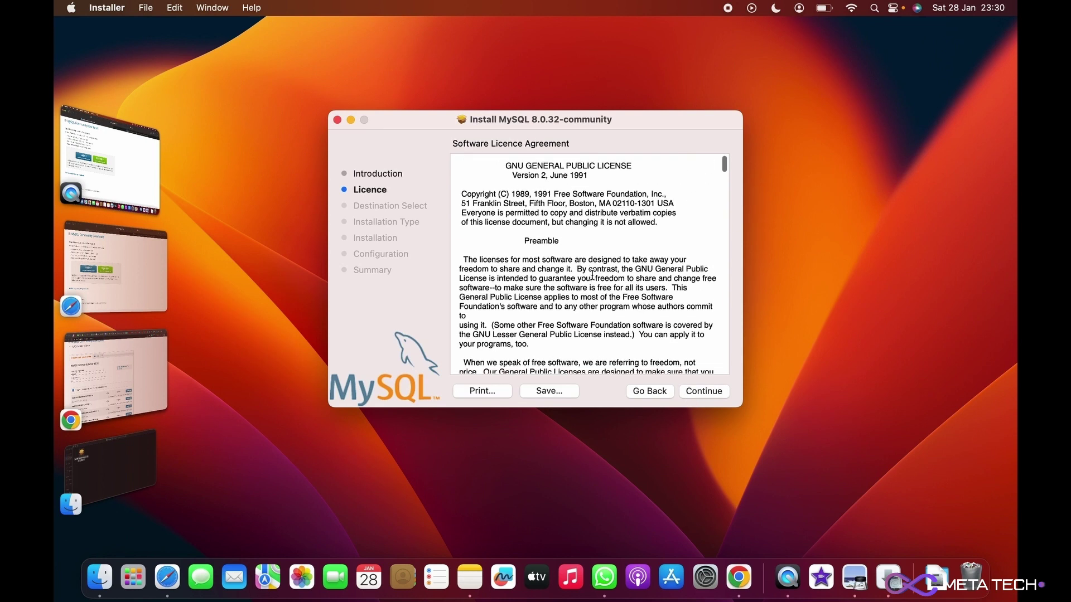
click(703, 392)
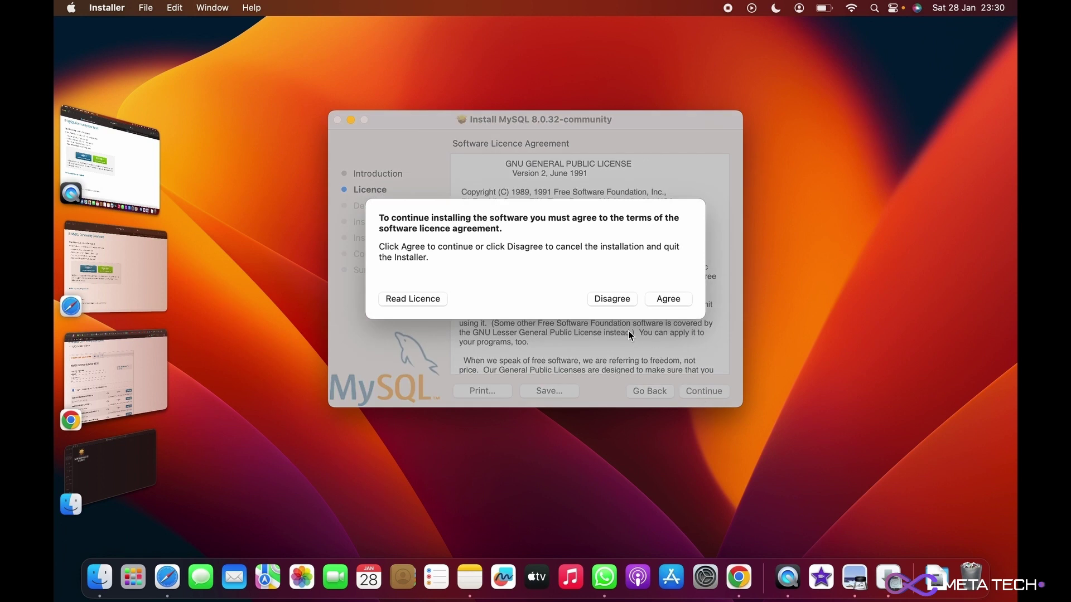
click(668, 299)
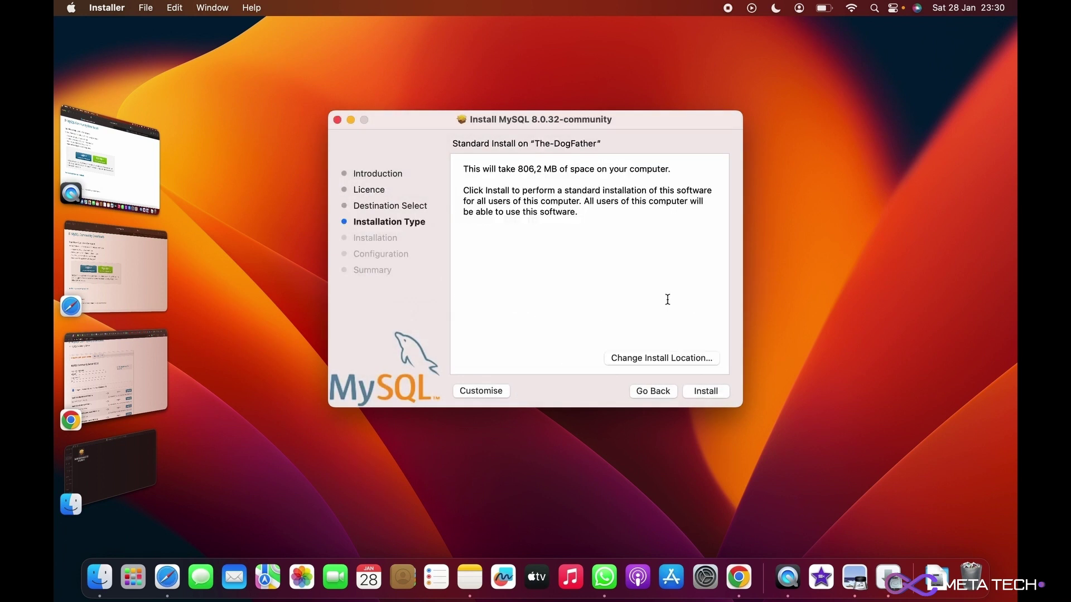
- Start the Standard Install and authorize it with the macOS administrator password
click(702, 393)
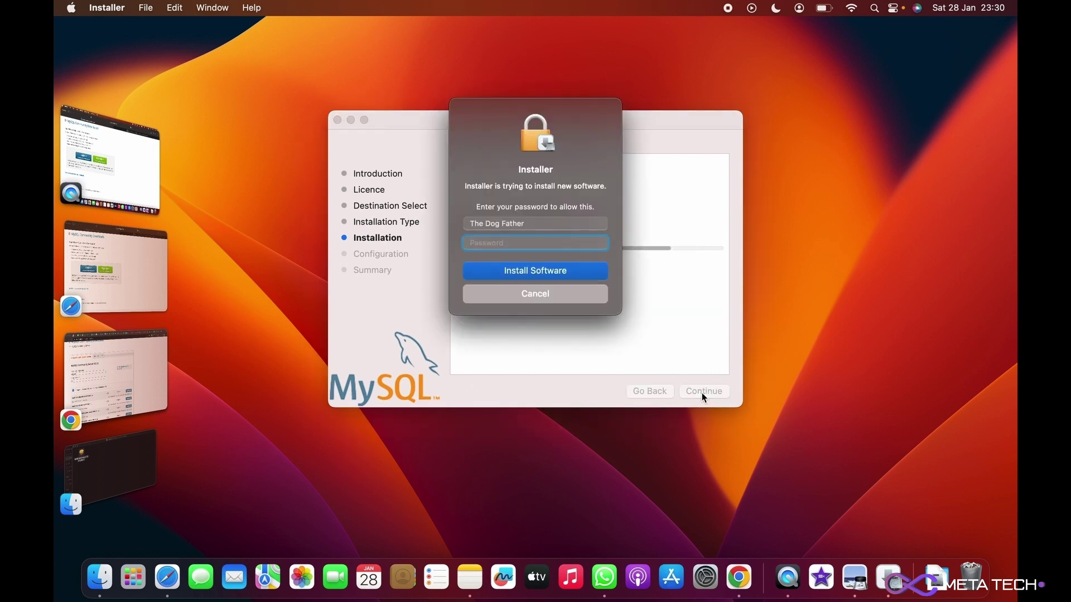
text(•••••••••••••)
click(530, 270)
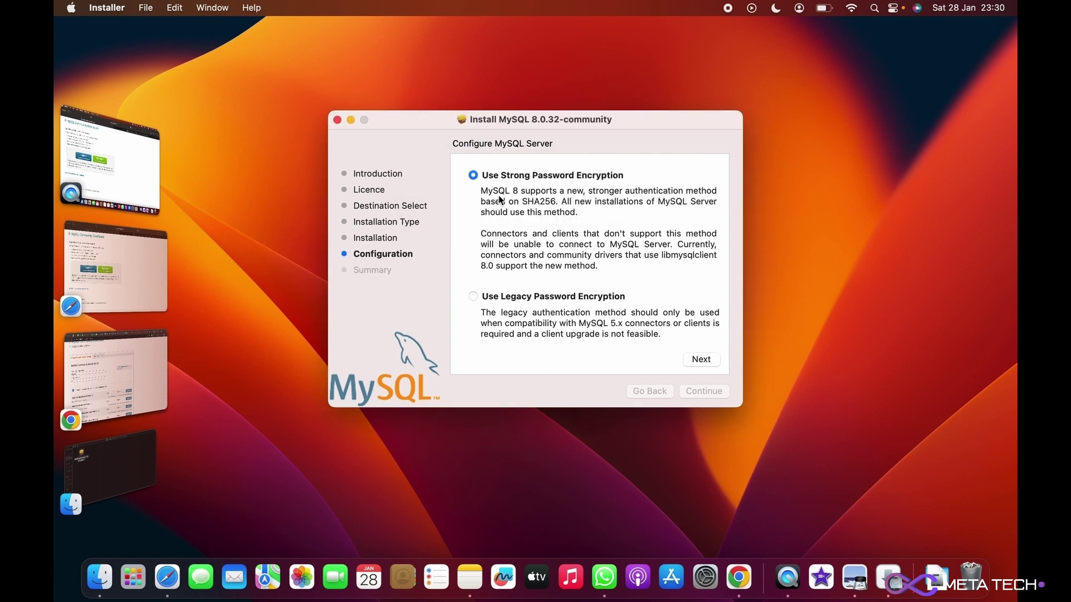
- Keep Use Strong Password Encryption and enter a root password for the MySQL server
click(699, 361)
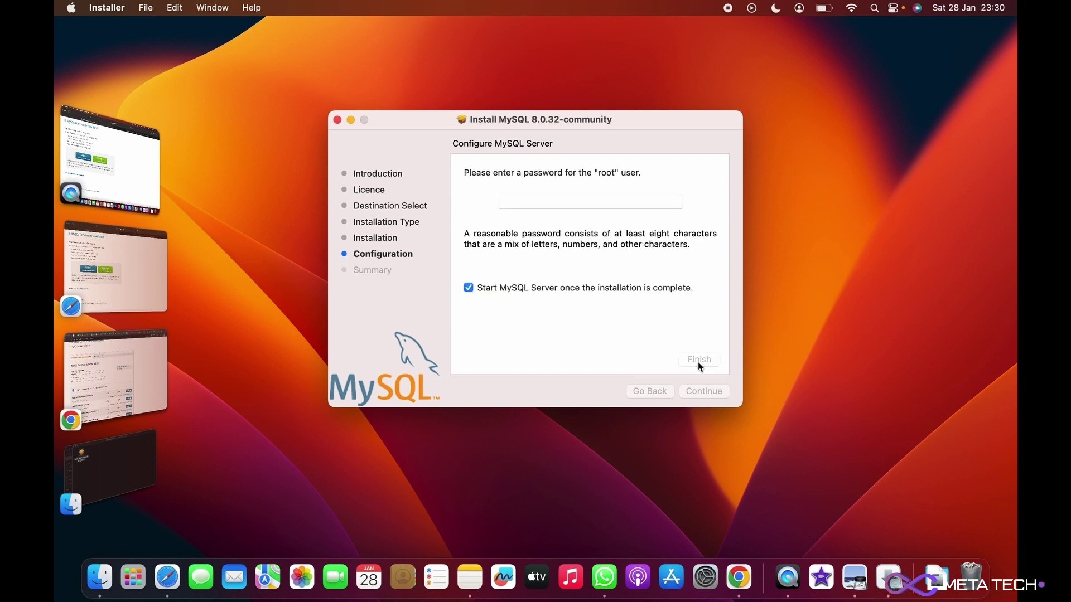
click(528, 201)
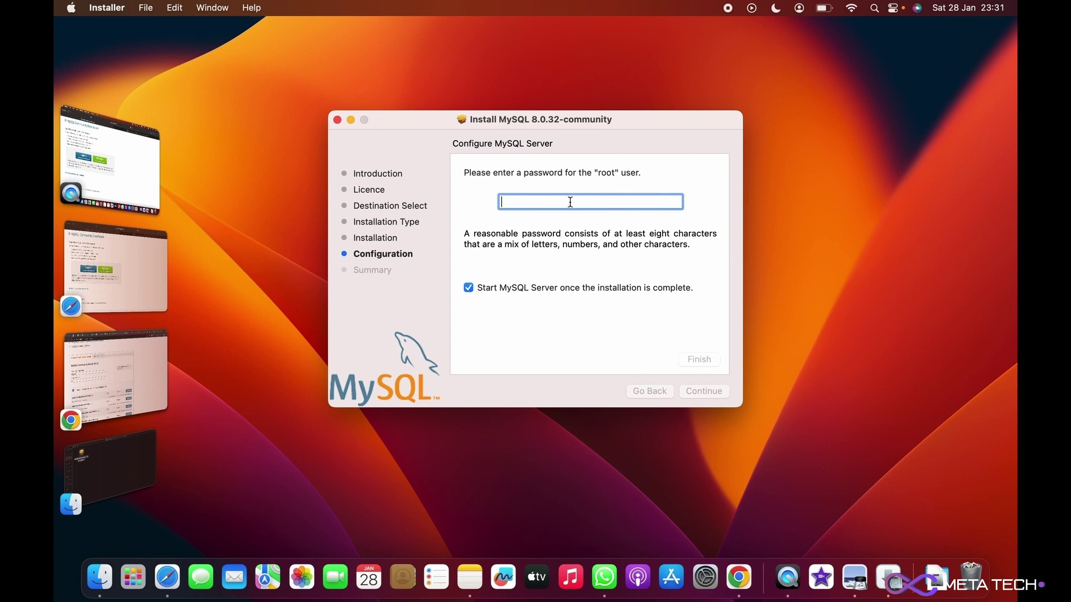
text(12)
key(BackSpace)
text(23)
key(BackSpace)
key(BackSpace)
text(12)
key(BackSpace)
key(BackSpace)
text(12345612345612)
key(BackSpace)
key(BackSpace)
key(BackSpace)
key(BackSpace)
key(BackSpace)
key(BackSpace)
key(BackSpace)
key(BackSpace)
key(BackSpace)
key(BackSpace)
key(BackSpace)
key(BackSpace)
key(BackSpace)
key(BackSpace)
text(12345678912345)
- Finish the configuration and authorize the initial database setup with the macOS admin password
click(702, 360)
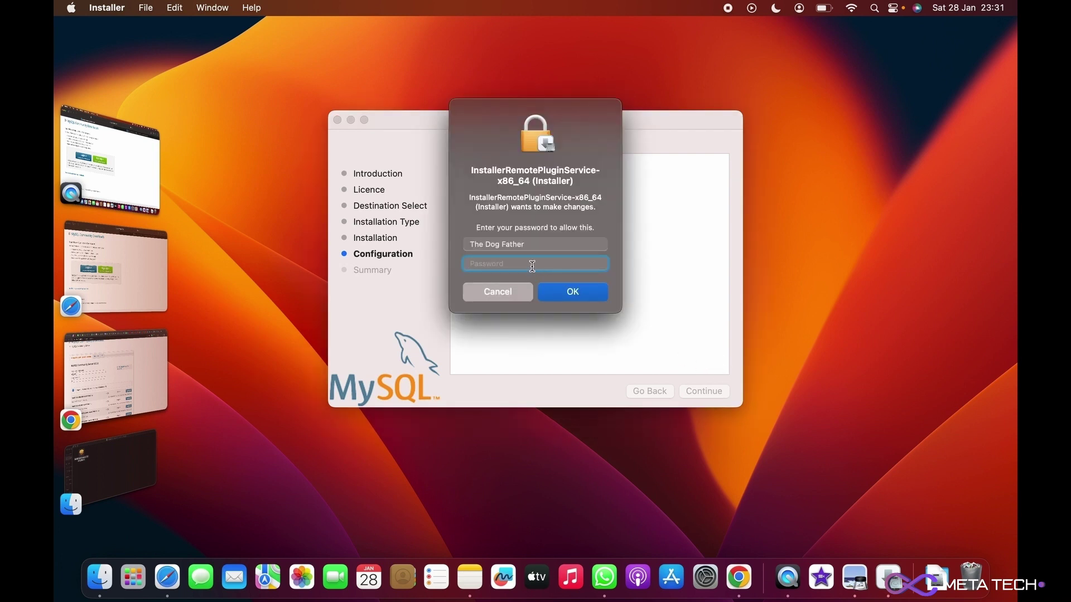
text(1)
text(••••••••••)
click(575, 297)
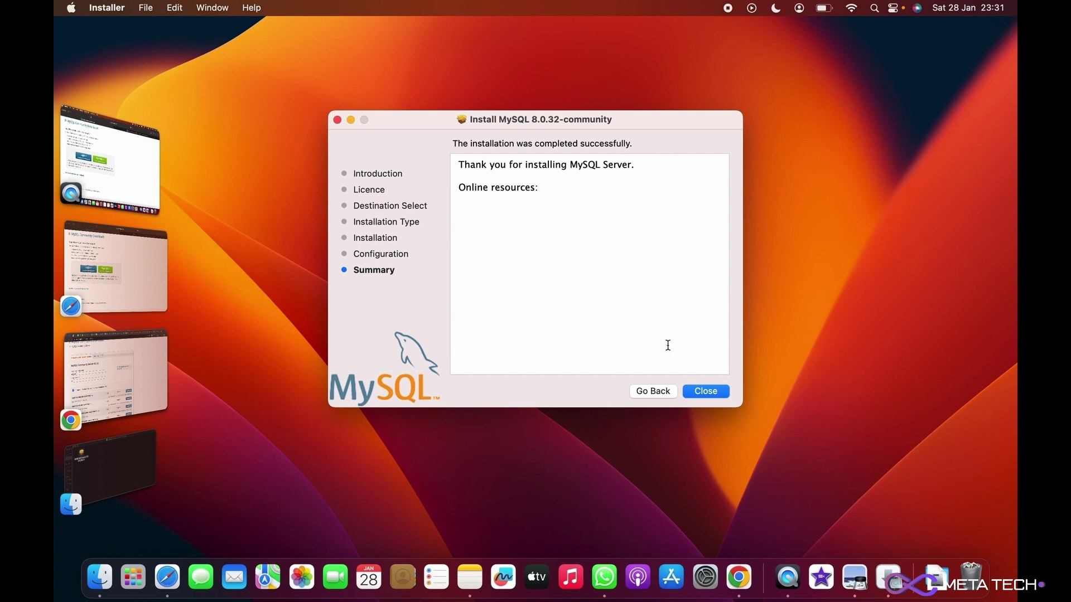
- Close the completed installer and move the MySQL installer package to the Bin
click(700, 393)
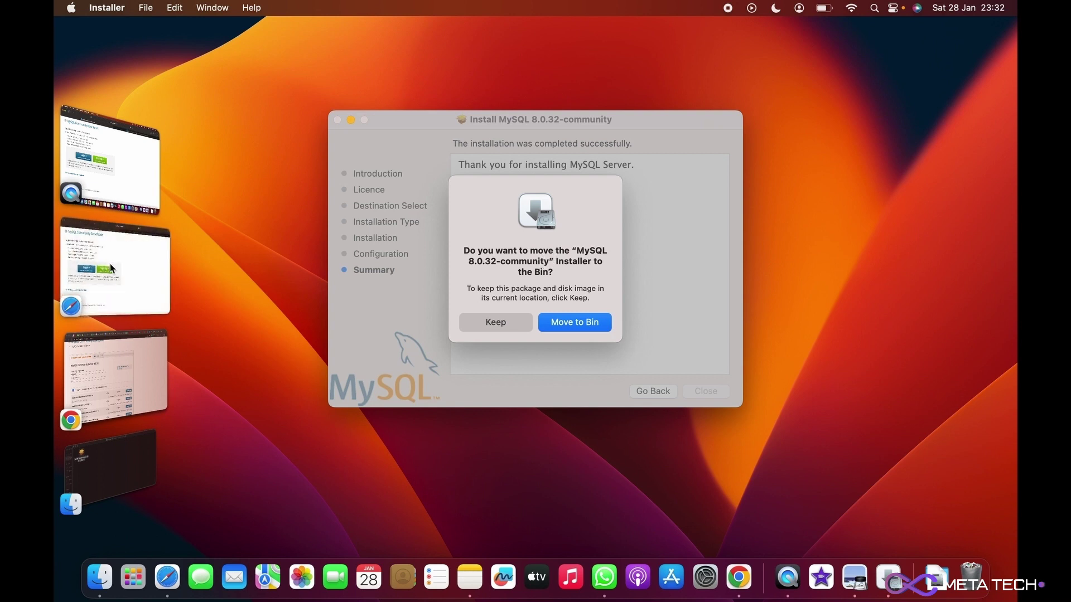
click(126, 261)
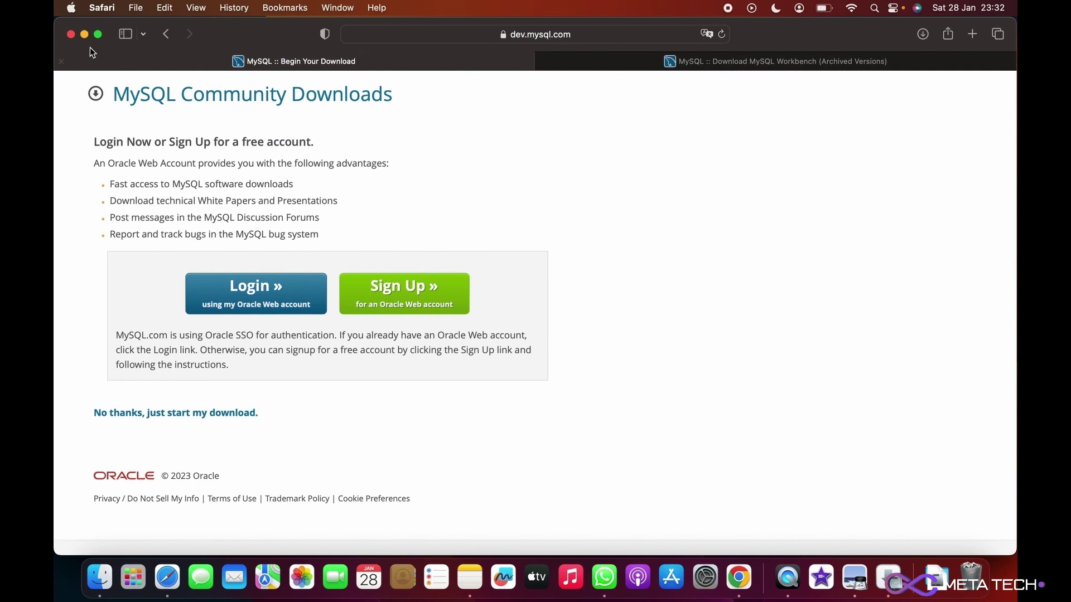
click(84, 34)
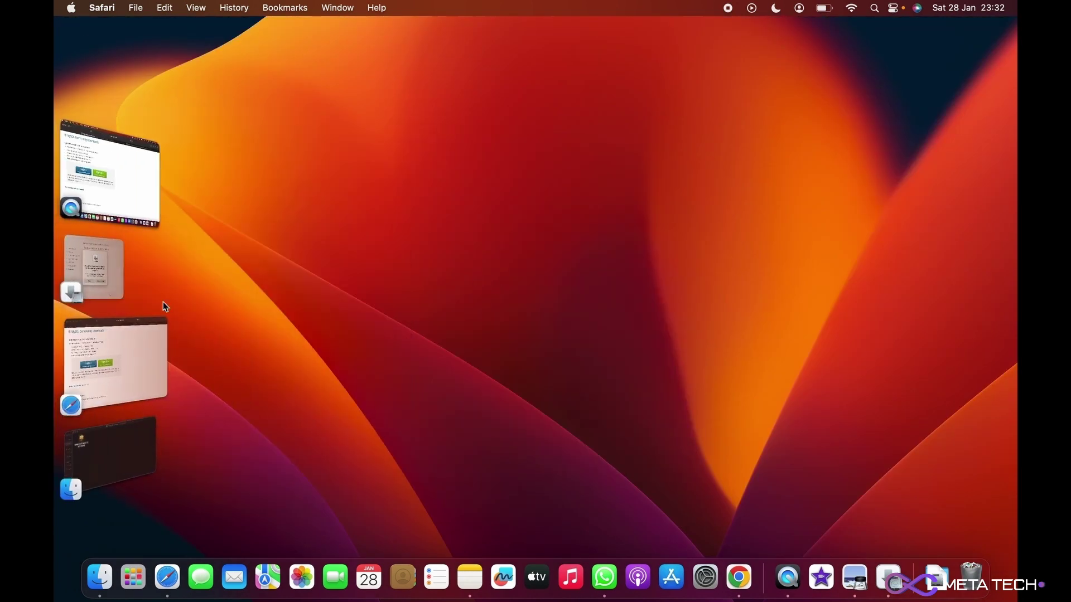
click(84, 275)
click(574, 327)
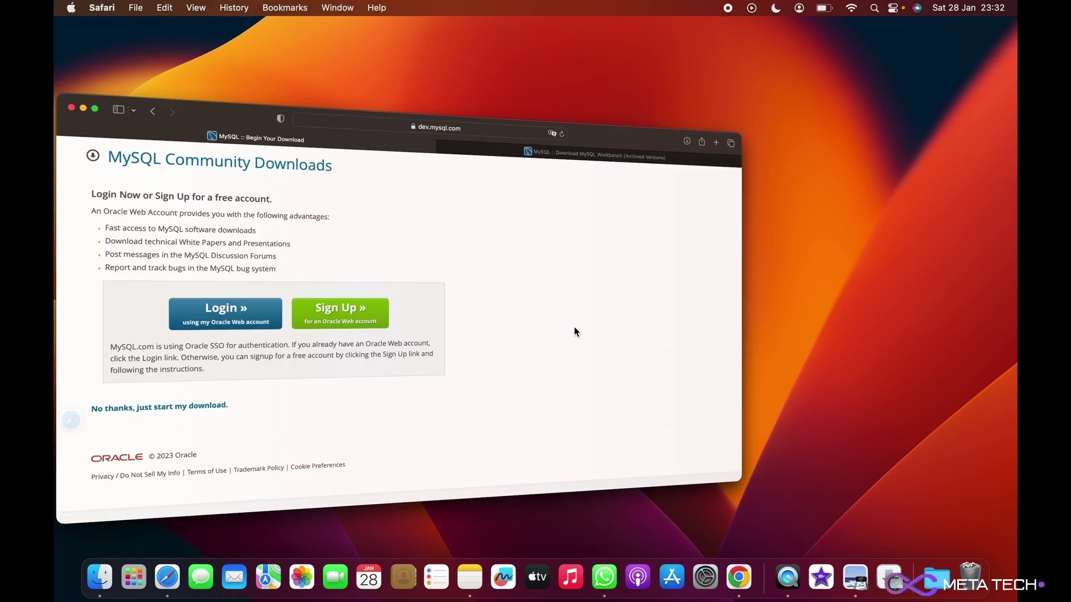